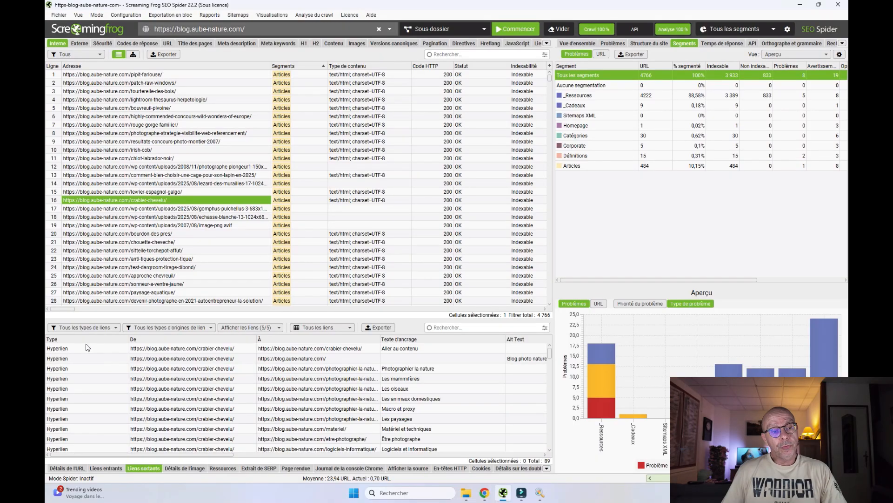
Check the available link types and the follow and relation values of the crabier-chevelu page's outgoing links.
click(106, 329)
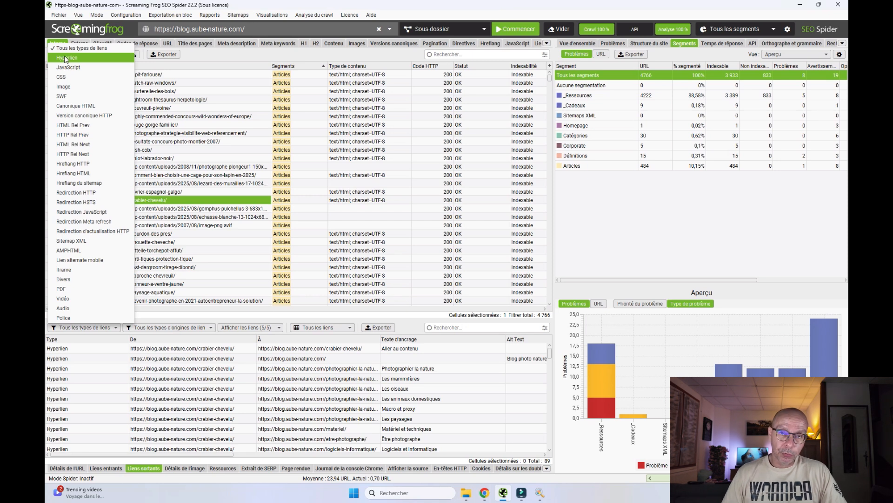
click(274, 378)
drag(157, 454, 284, 455)
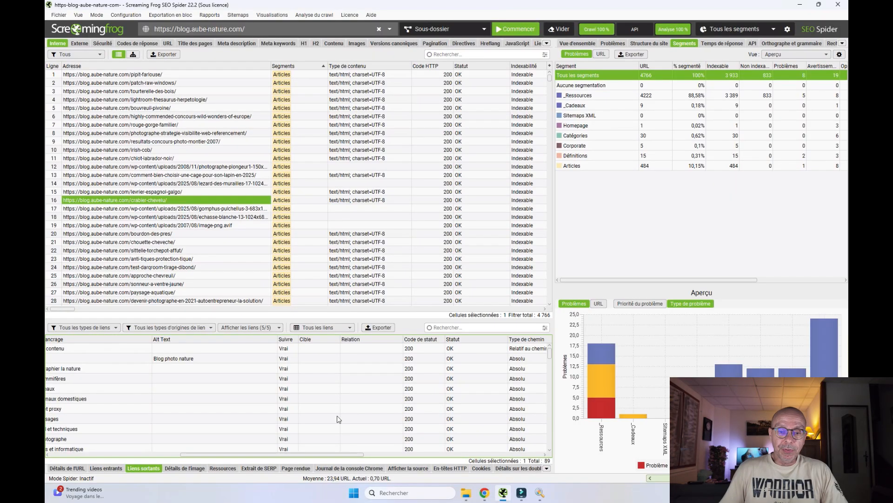
scroll(337, 419, down, 5)
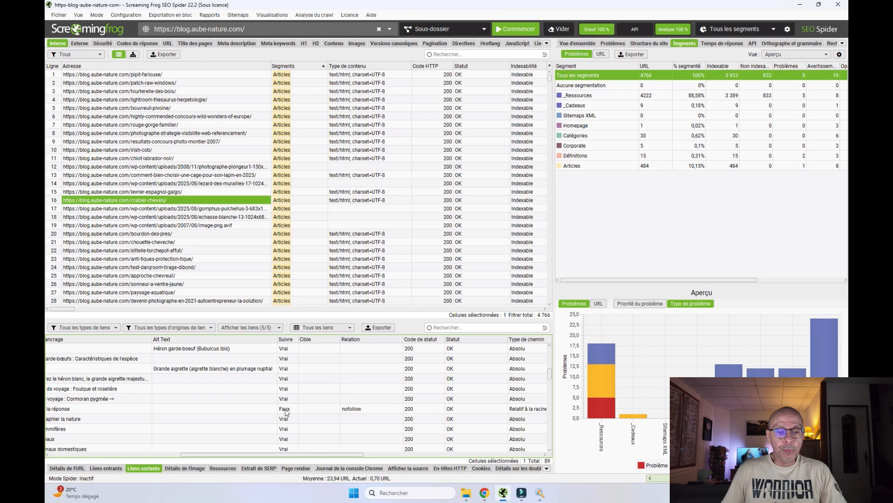
click(352, 410)
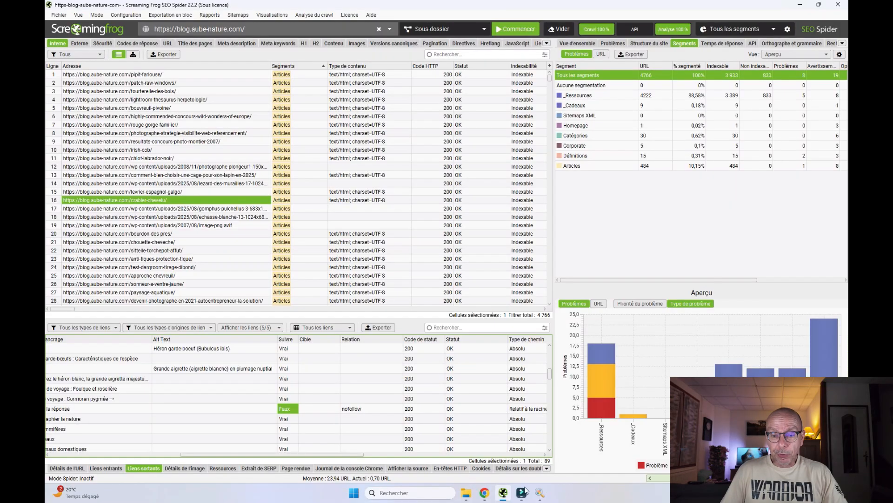
Switch to effiPRCalculator, load tous_les_liens_sortants.csv as the input file and set pri.csv in the PRI folder as output.
click(540, 493)
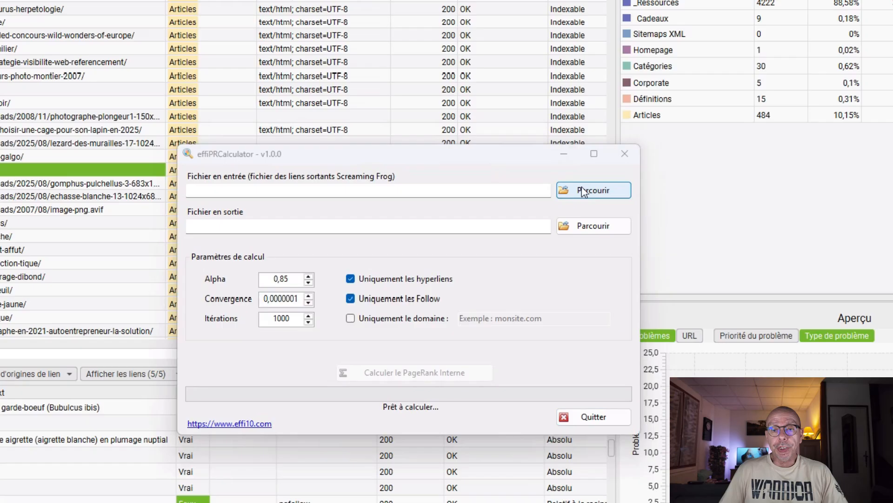
click(562, 178)
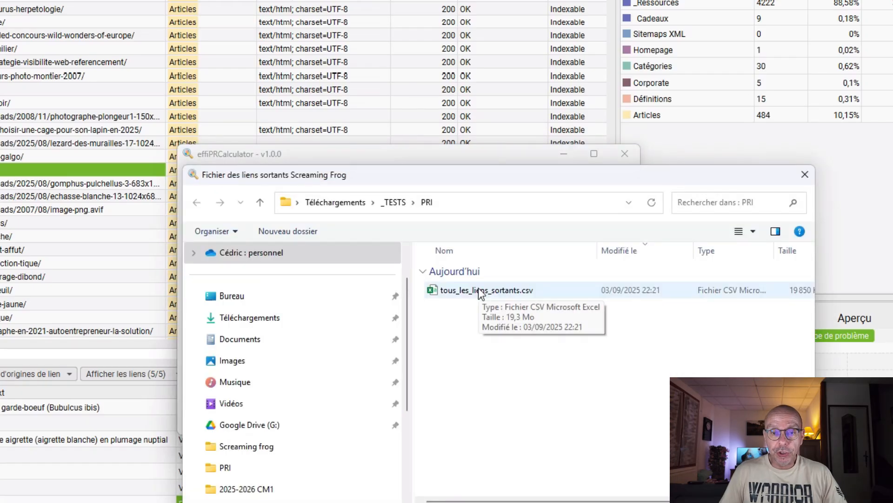
double_click(478, 287)
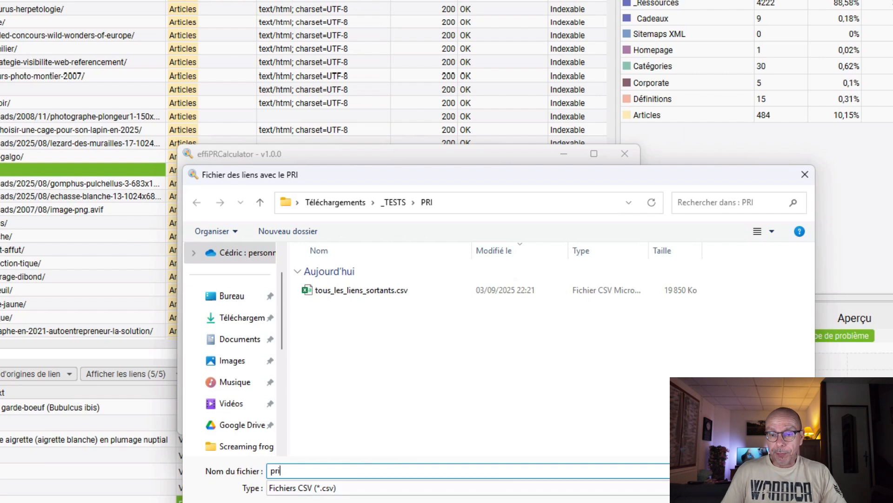
text(pri)
key(Return)
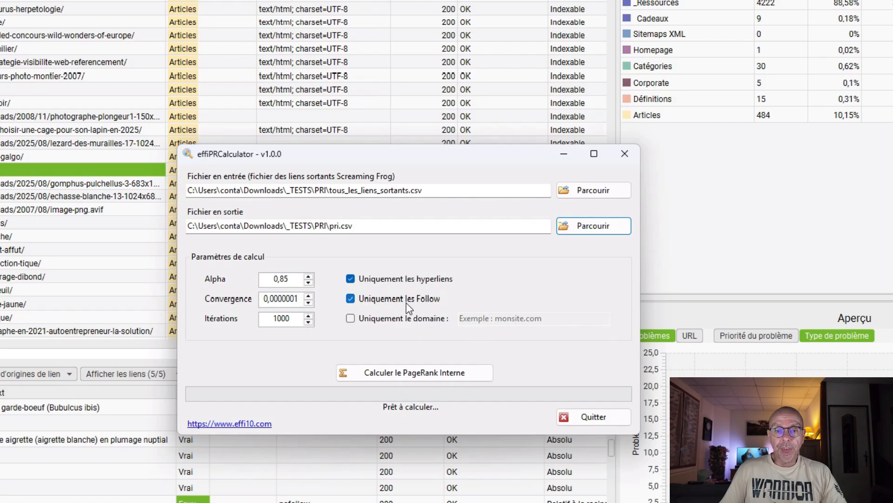
Calculate the internal PageRank from the loaded outgoing links file.
mouse_move(383, 323)
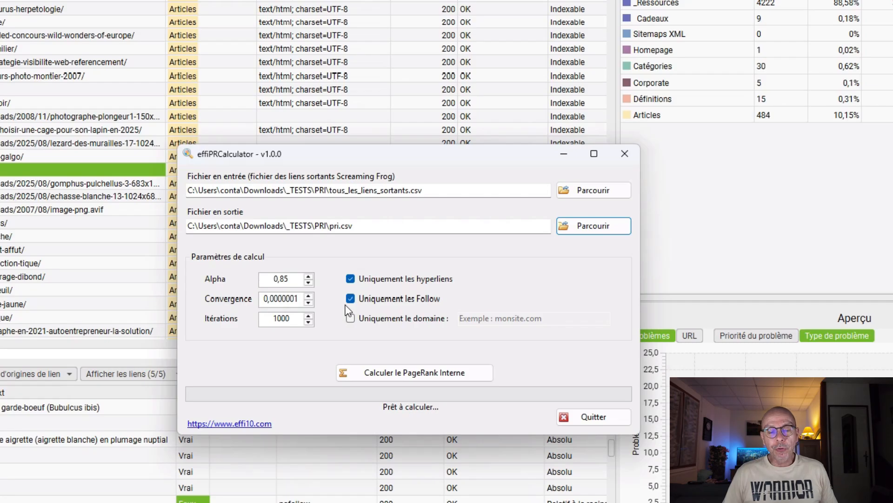
mouse_move(294, 300)
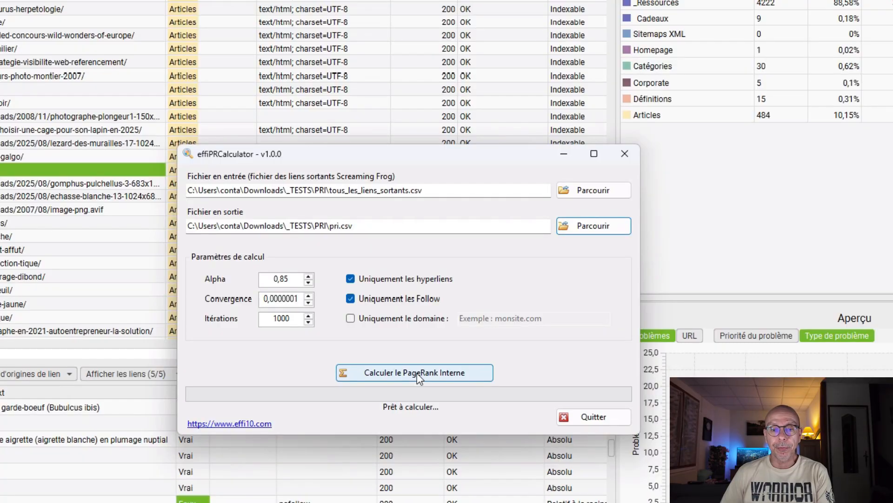
click(417, 372)
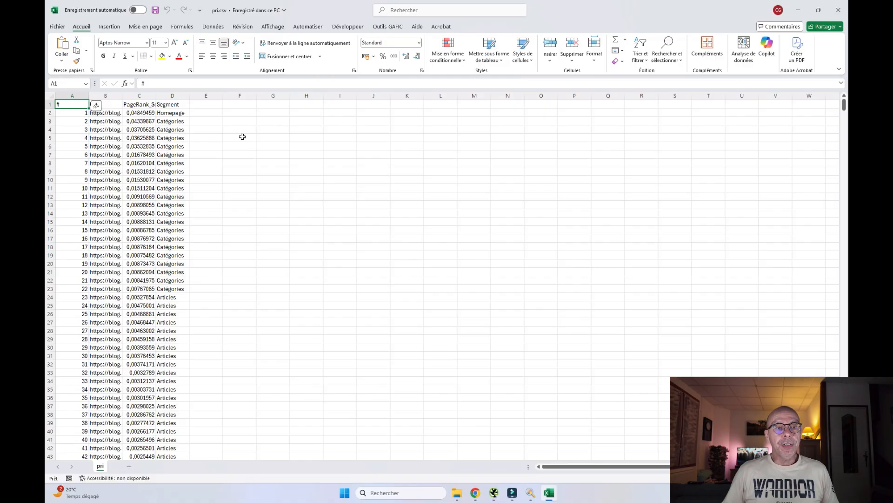
Insert a pivot table at F3 of the existing sheet from columns A:D, summing PageRank_Score by Segment.
click(240, 121)
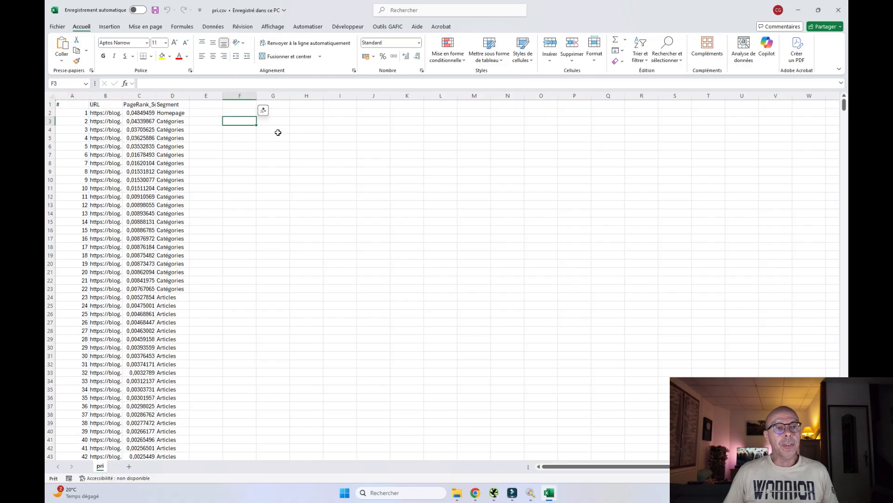
click(112, 28)
click(70, 46)
drag(70, 95, 172, 95)
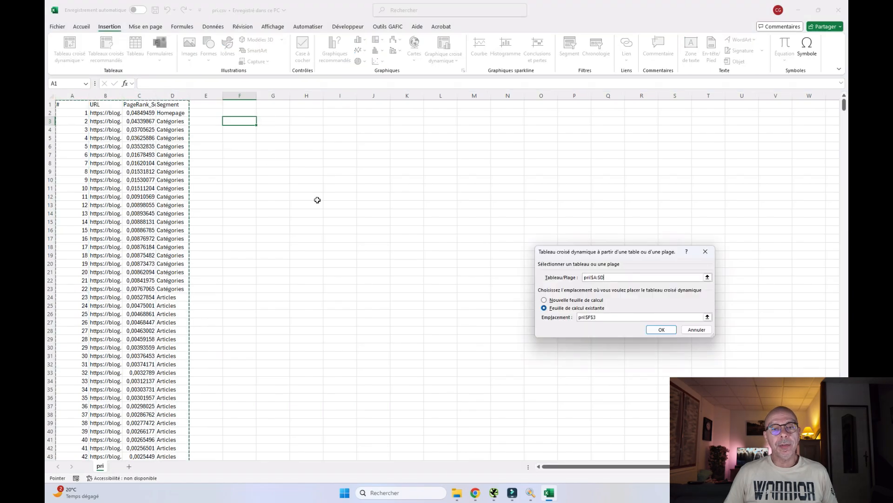
click(661, 331)
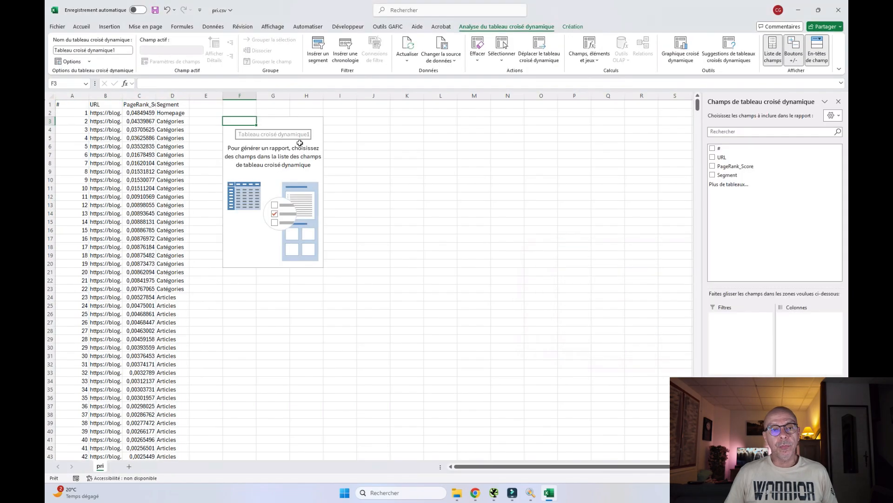
click(712, 175)
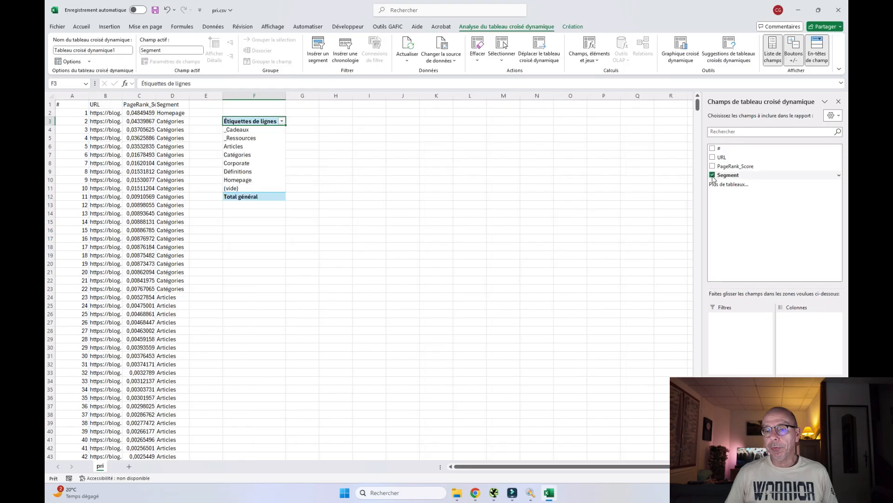
click(712, 167)
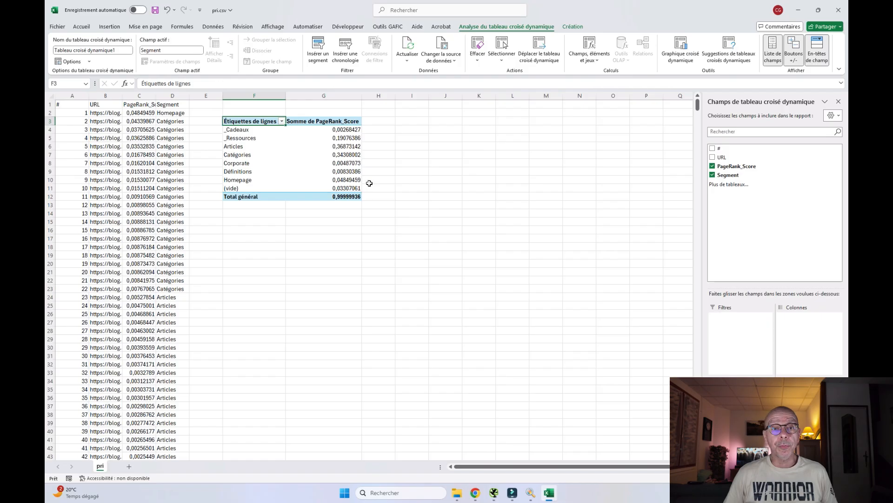
Format the PageRank sums in column G as percentages with two decimals.
click(323, 95)
click(383, 55)
click(406, 57)
click(406, 57)
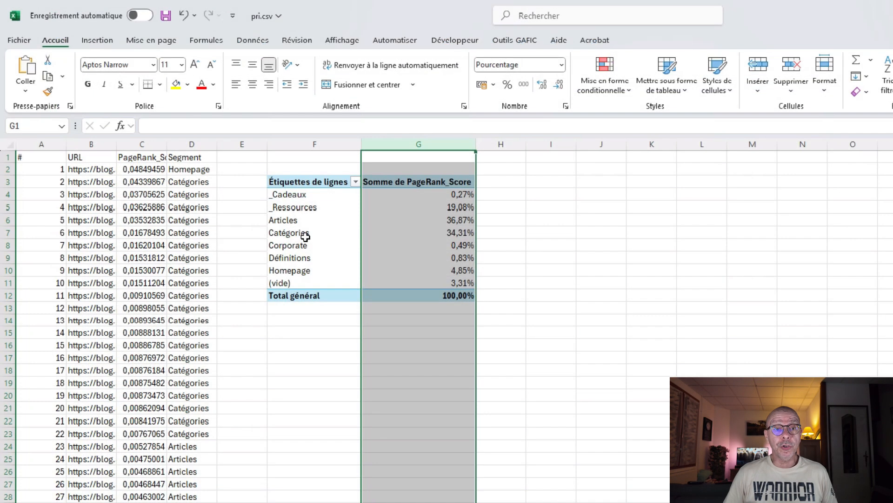
Examine how the PageRank is shared between the segments, in particular Homepage, _Ressources and (vide).
click(306, 237)
click(443, 273)
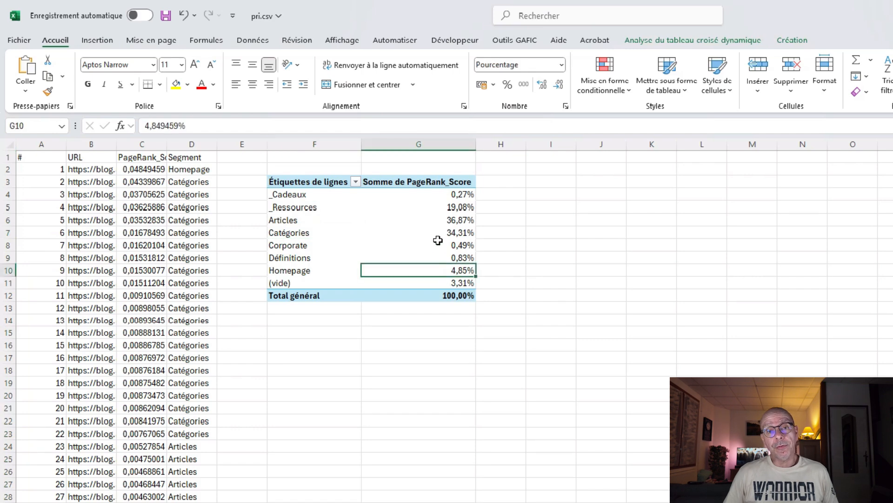
mouse_move(436, 203)
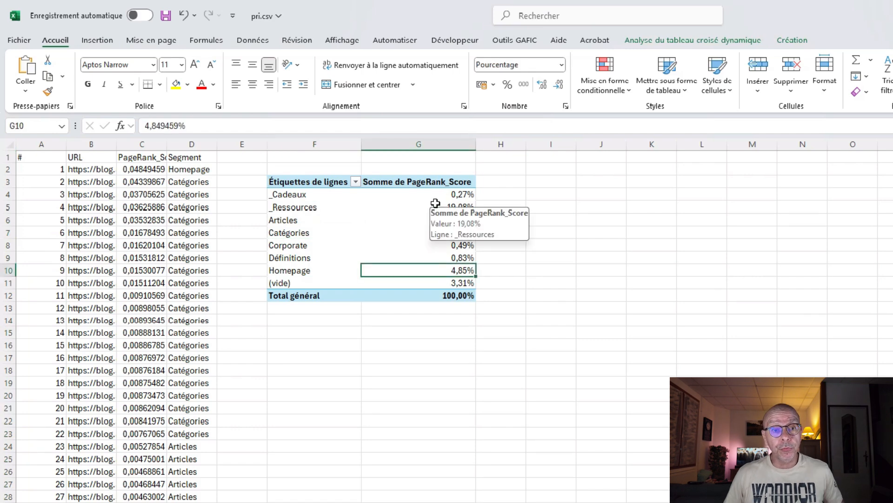
click(311, 283)
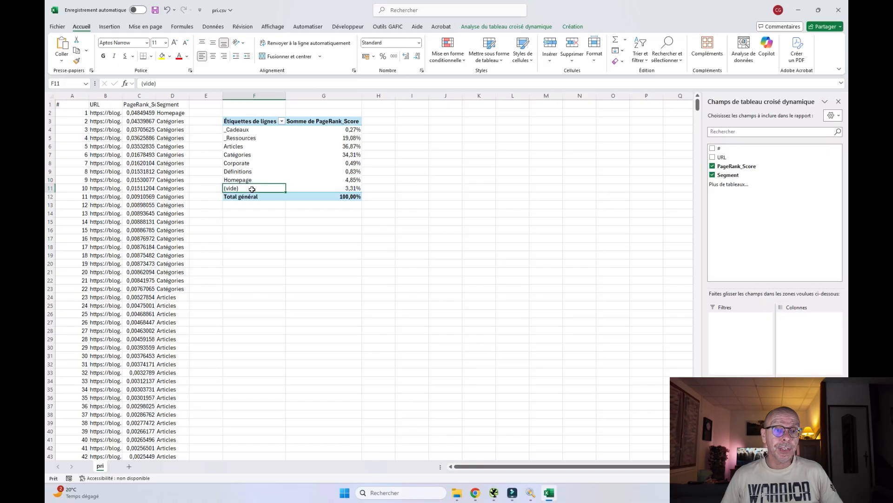
click(333, 188)
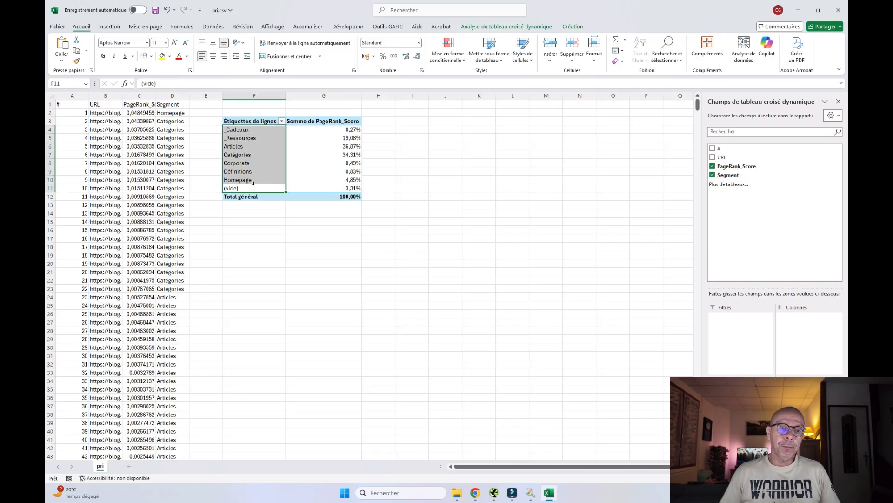
click(272, 188)
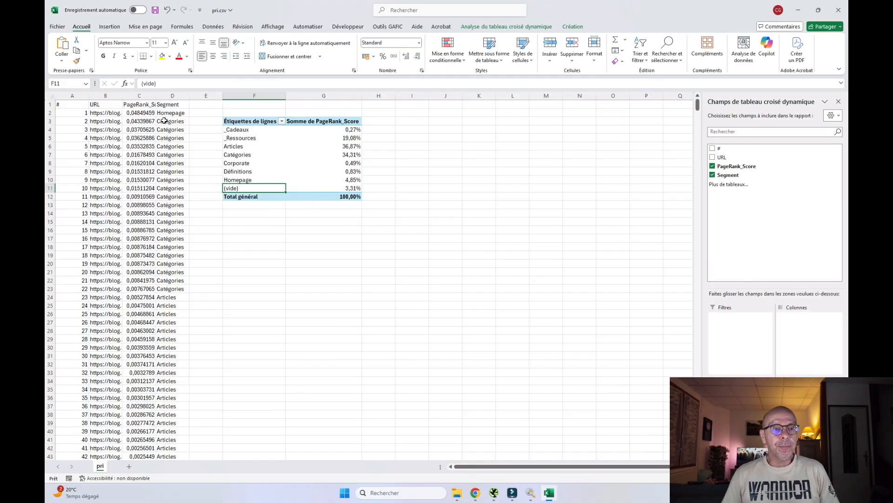
Filter the source data to rows with an empty Segment and widen the URL column to show the addresses.
click(170, 104)
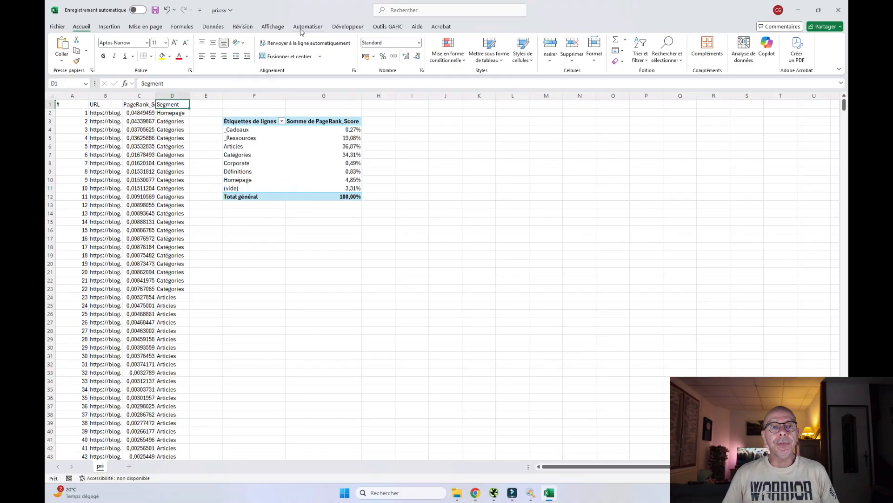
click(102, 214)
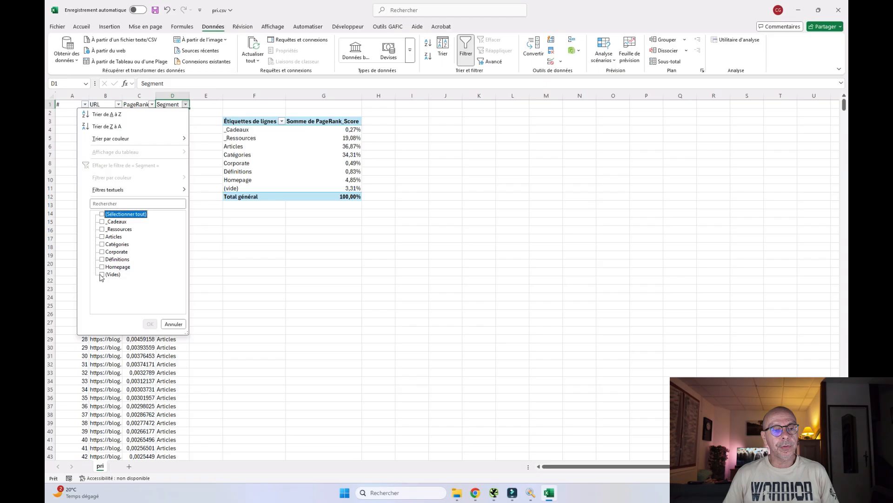
click(101, 274)
key(Return)
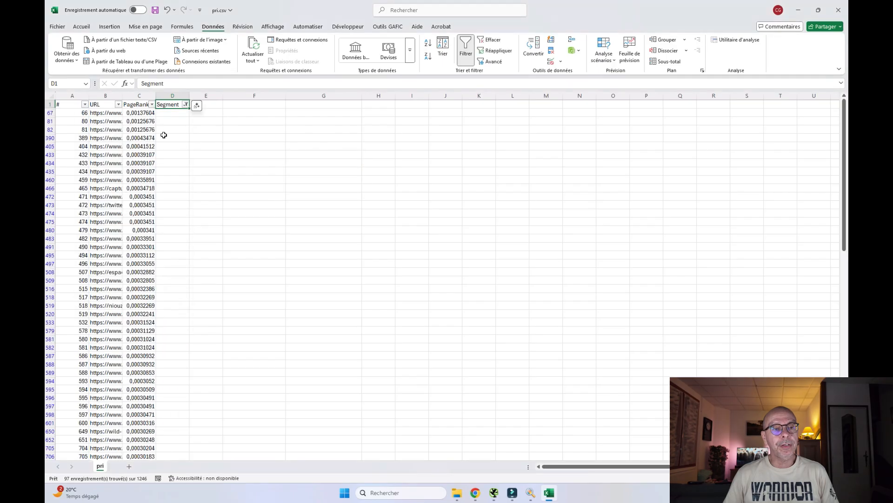
drag(123, 101, 263, 100)
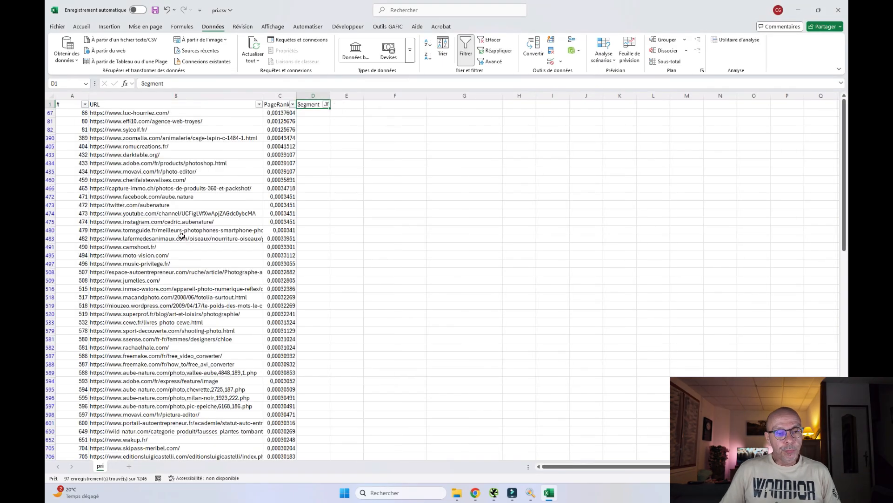
Examine the URLs that have no segment, especially the Facebook and Twitter rows.
scroll(181, 236, down, 5)
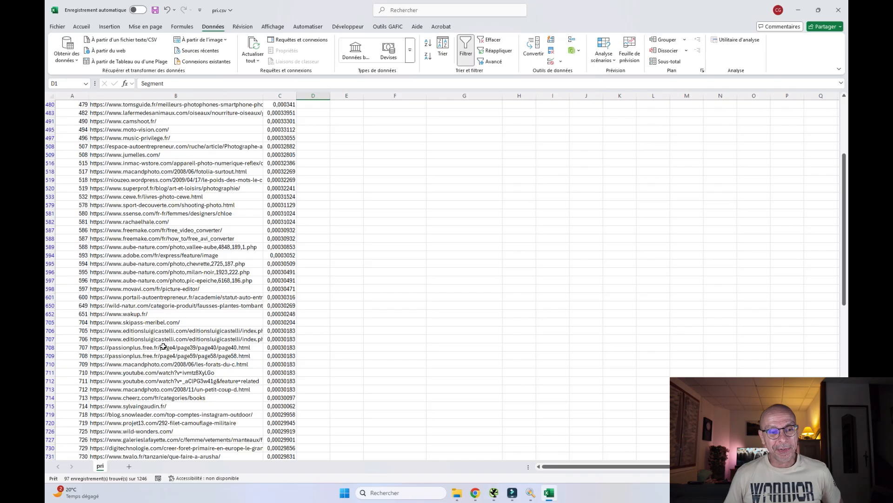
scroll(144, 335, up, 5)
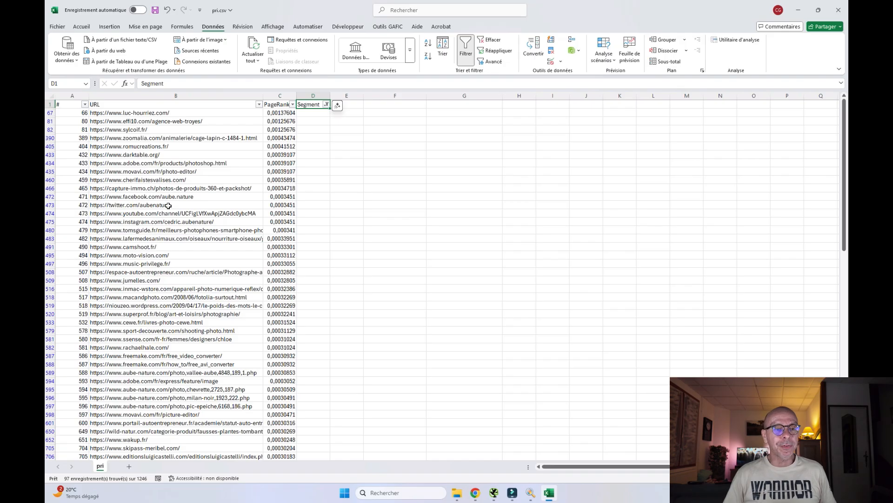
drag(50, 196, 49, 204)
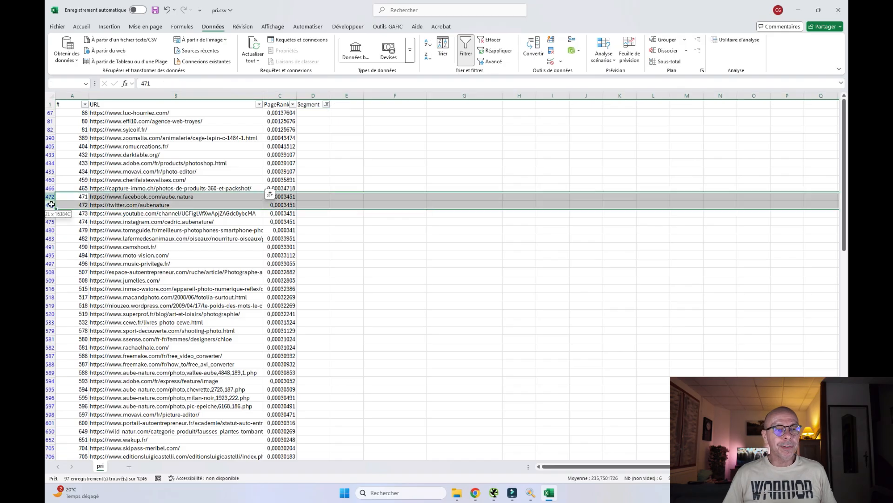
click(200, 196)
click(201, 205)
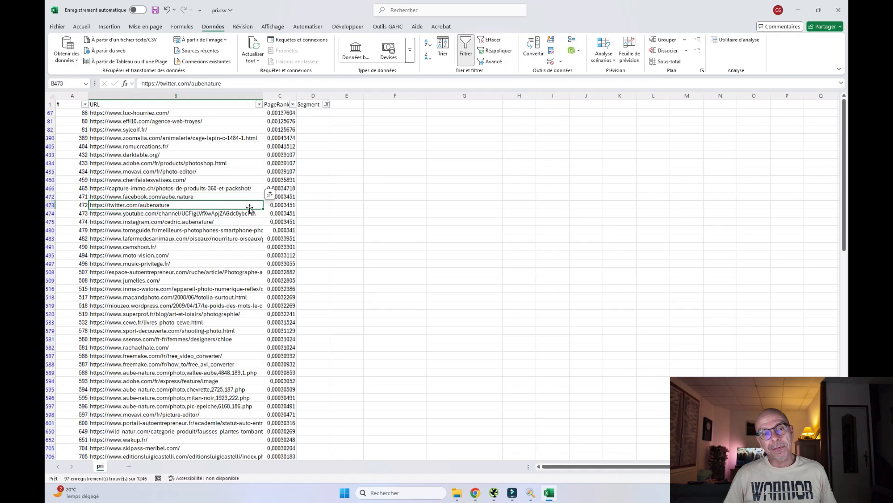
click(166, 196)
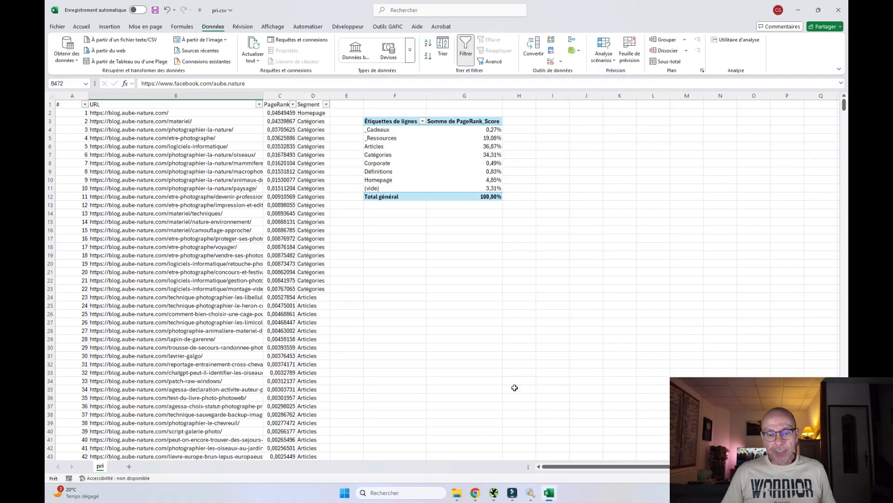
Switch to Chrome to view the internal PageRank charts in the AUDIT SEO effi10 spreadsheet.
click(475, 492)
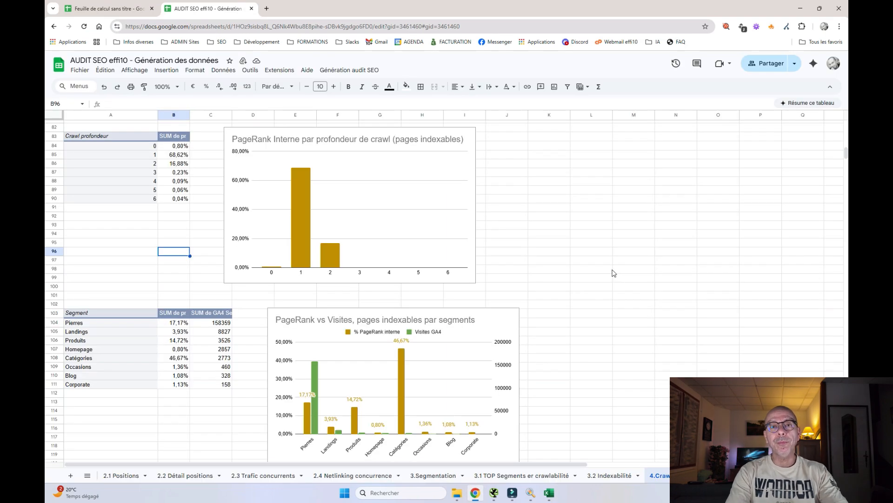